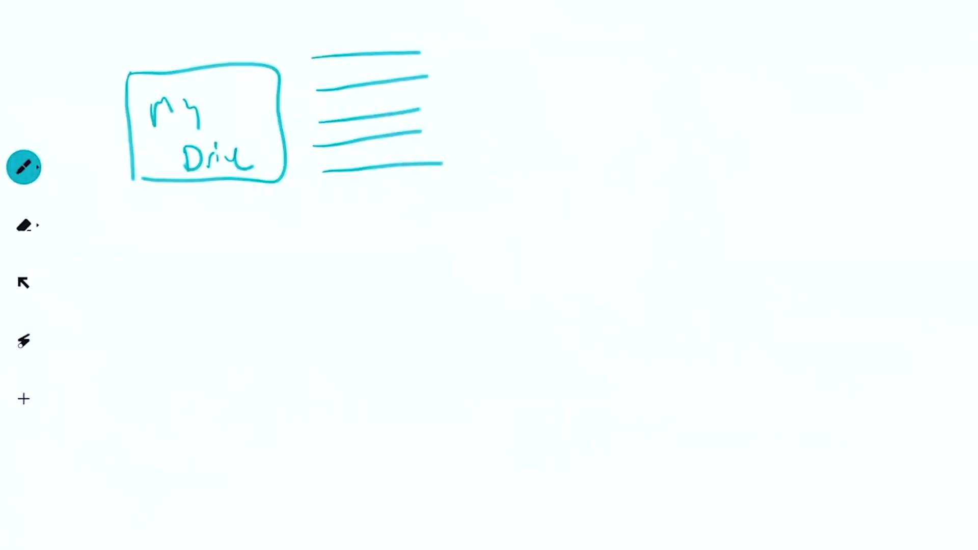
Step: Switch the pen to black and draw a My Drive file with a curve out to the right
click(23, 167)
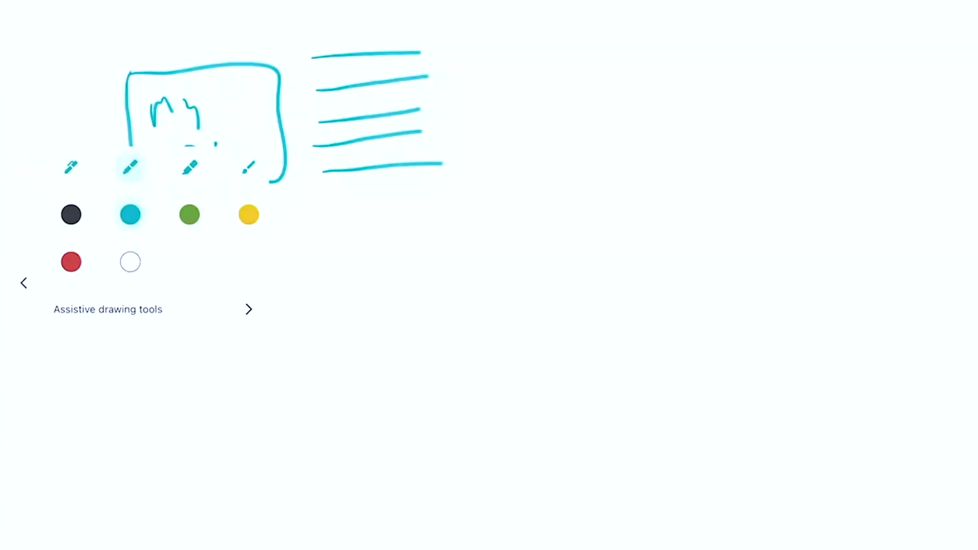
click(70, 213)
click(23, 167)
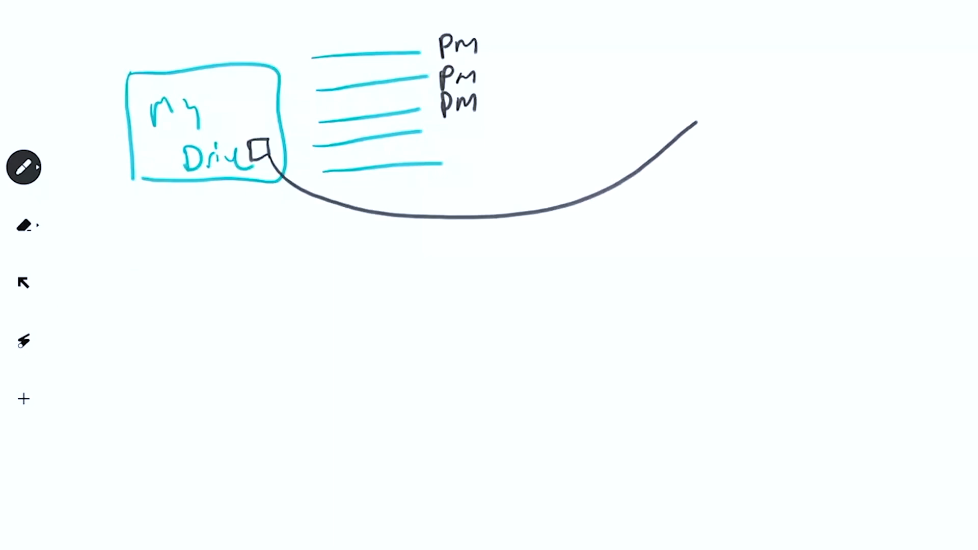
mouse_move(696, 122)
mouse_down()
mouse_move(709, 109)
mouse_move(708, 135)
mouse_up()
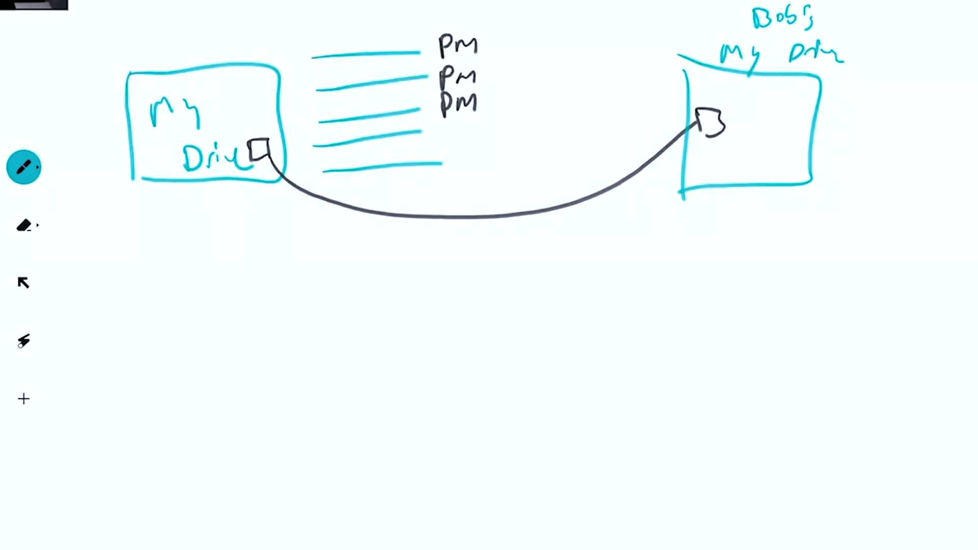
Step: Draw a teal arrow back to the file lines and label the fourth and fifth files B
mouse_move(705, 148)
mouse_down()
mouse_move(381, 185)
mouse_move(411, 199)
mouse_up()
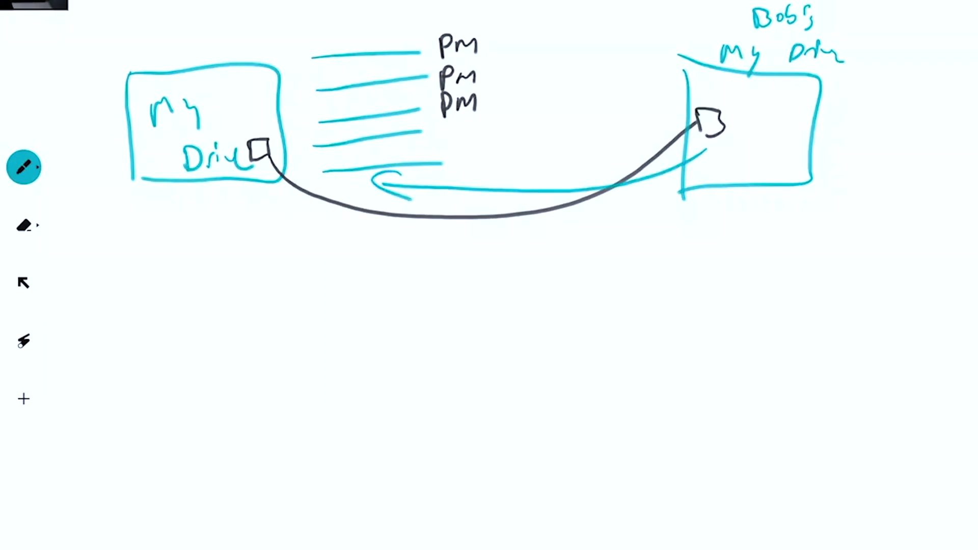
drag(444, 122, 445, 139)
drag(445, 123, 452, 169)
drag(452, 152, 452, 169)
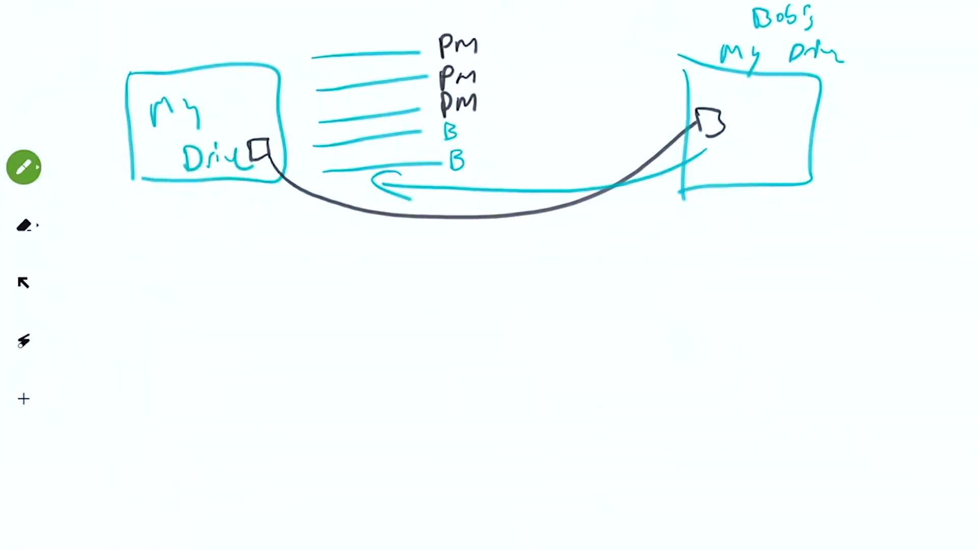
Step: Draw a green rectangle below the diagram
drag(332, 376, 335, 502)
mouse_move(336, 369)
mouse_down()
mouse_move(555, 370)
mouse_move(554, 511)
mouse_up()
drag(335, 501, 564, 491)
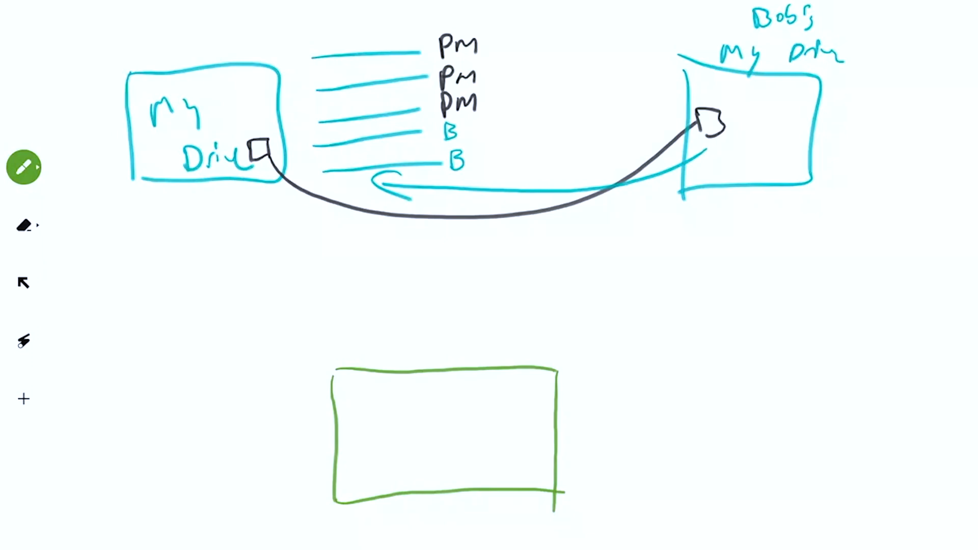
Step: Write 'SHARED DRIVE' in green above the lower rectangle
mouse_move(402, 340)
mouse_down()
mouse_move(389, 363)
mouse_move(410, 359)
mouse_up()
mouse_move(418, 339)
mouse_down()
mouse_move(418, 359)
mouse_move(419, 350)
mouse_up()
drag(424, 361, 436, 353)
drag(440, 358, 454, 359)
mouse_move(467, 345)
mouse_down()
mouse_move(457, 358)
mouse_move(474, 361)
mouse_up()
drag(524, 340, 525, 356)
drag(534, 340, 541, 356)
drag(548, 340, 549, 355)
drag(555, 340, 571, 352)
drag(590, 336, 590, 354)
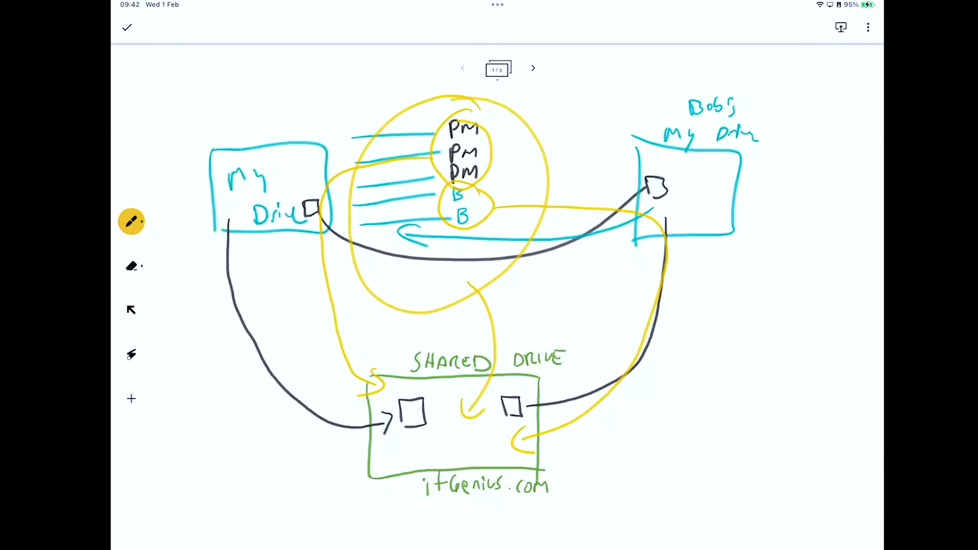
Step: In green, draw arrows from both My Drive boxes into the shared drive and box itGenius.com
click(132, 221)
click(258, 257)
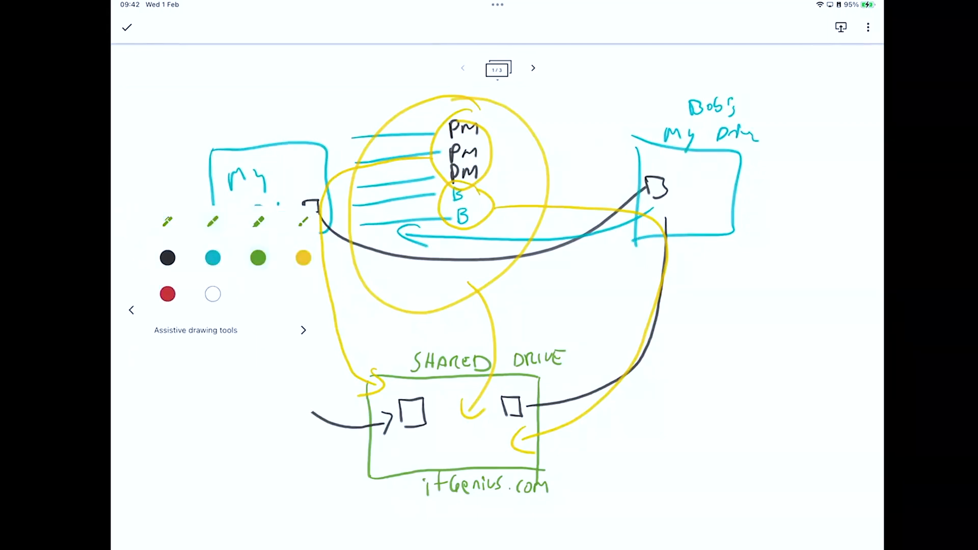
mouse_move(707, 220)
mouse_down()
mouse_move(708, 243)
mouse_move(611, 420)
mouse_move(514, 459)
mouse_up()
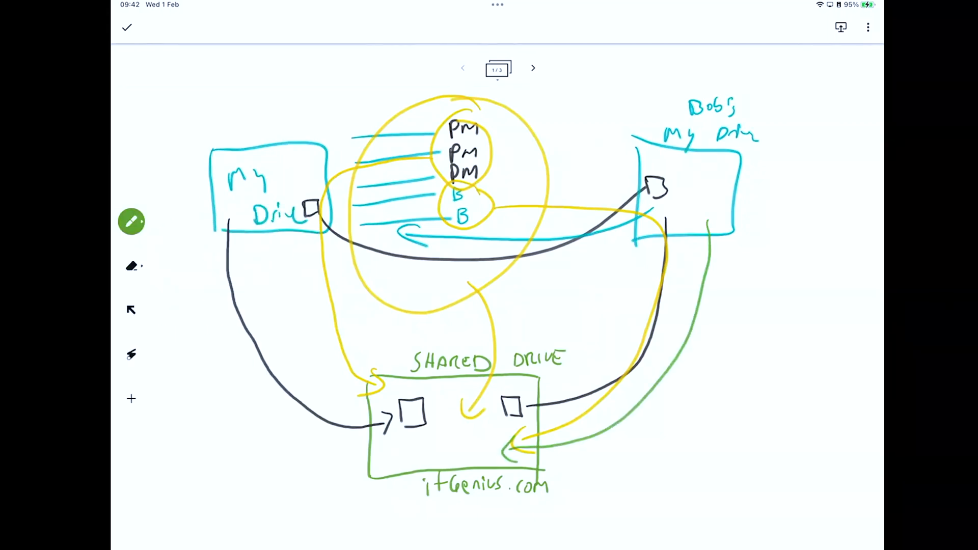
mouse_move(212, 208)
mouse_down()
mouse_move(212, 275)
mouse_move(437, 443)
mouse_move(427, 451)
mouse_up()
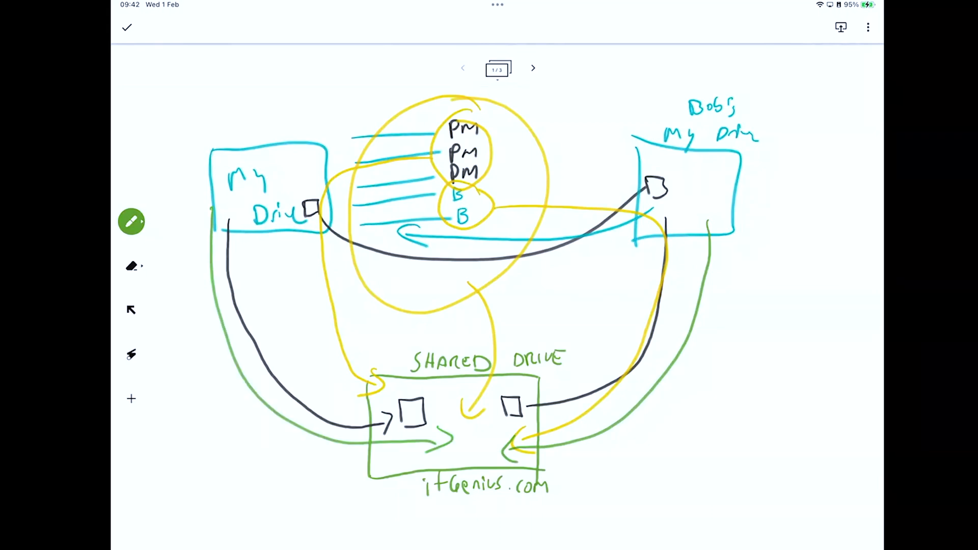
mouse_move(560, 457)
mouse_down()
mouse_move(424, 456)
mouse_move(547, 520)
mouse_up()
drag(567, 521, 568, 448)
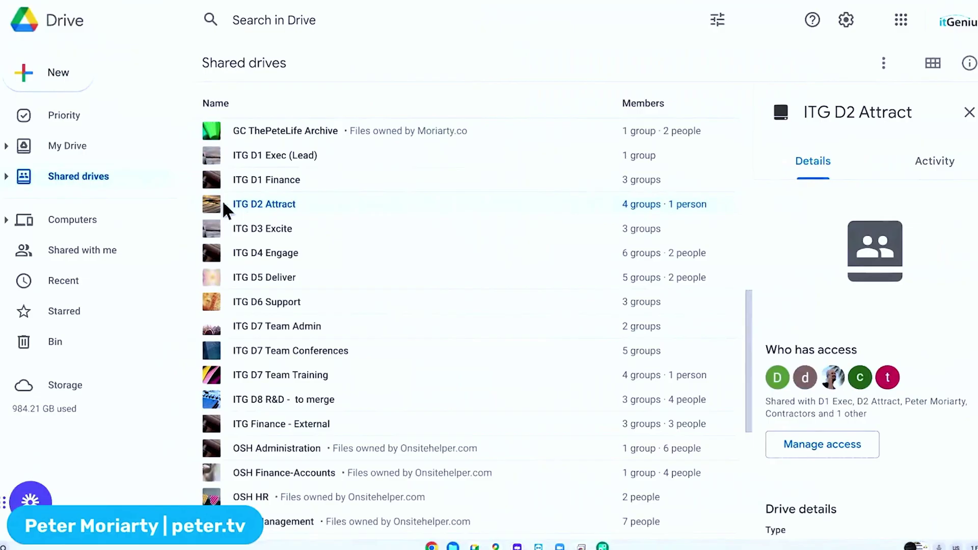
scroll(403, 178, up, 5)
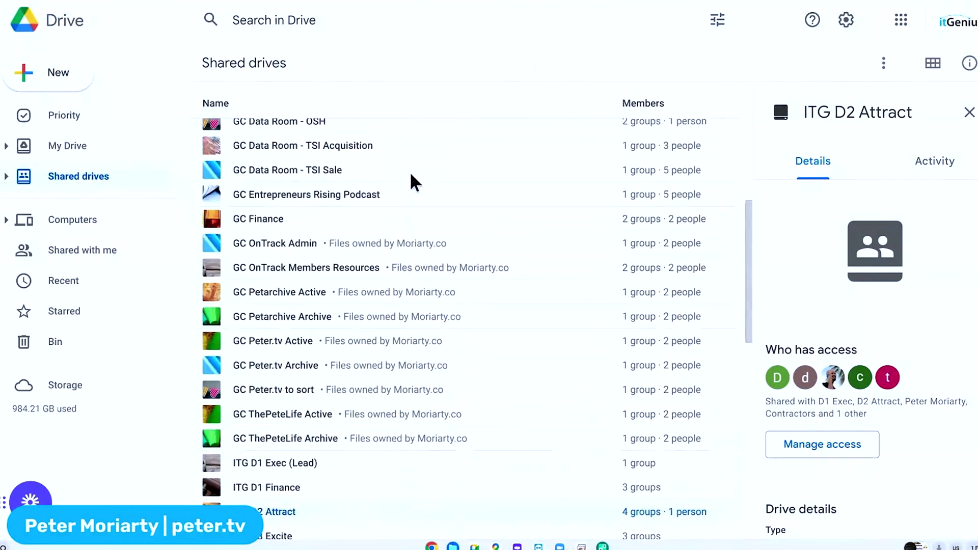
scroll(413, 172, up, 7)
scroll(417, 170, down, 4)
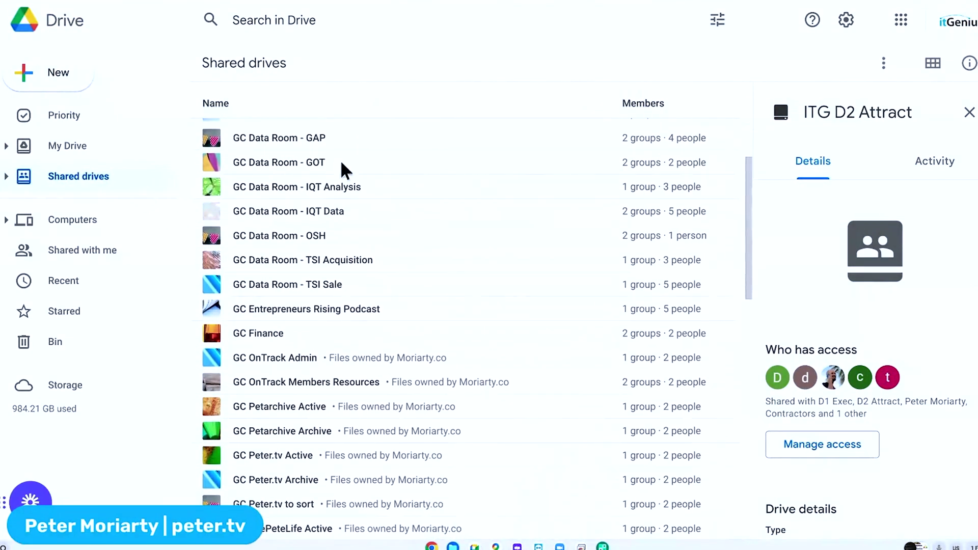
scroll(437, 168, down, 3)
scroll(441, 173, up, 7)
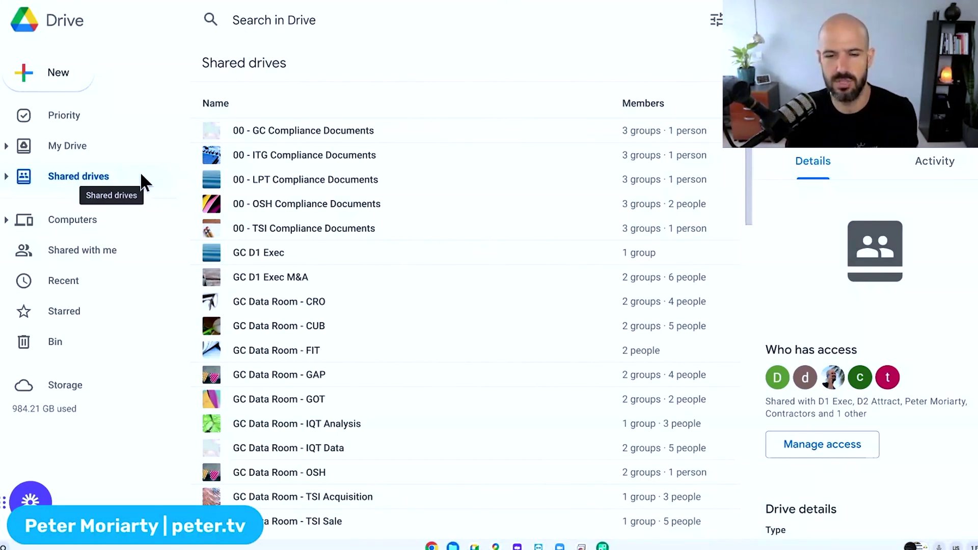
scroll(466, 248, down, 2)
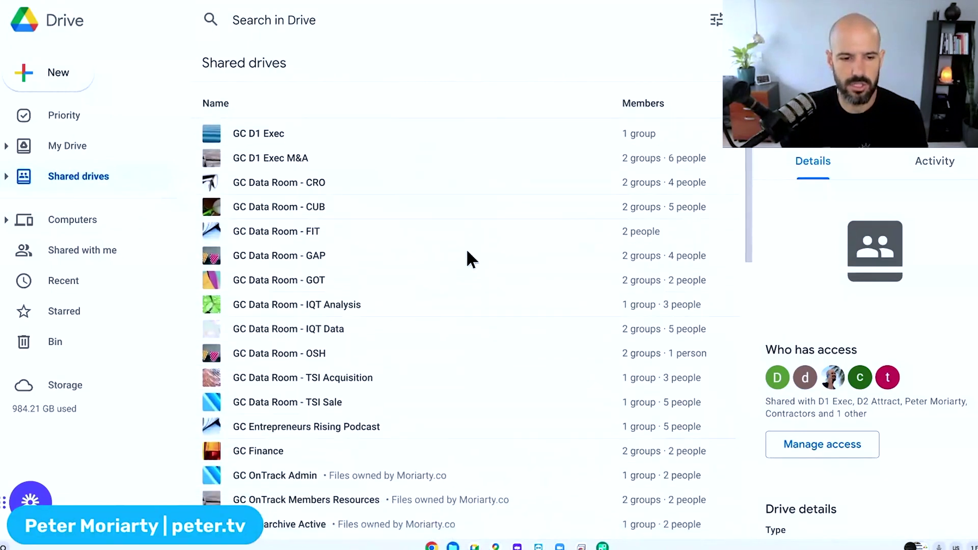
scroll(466, 249, down, 9)
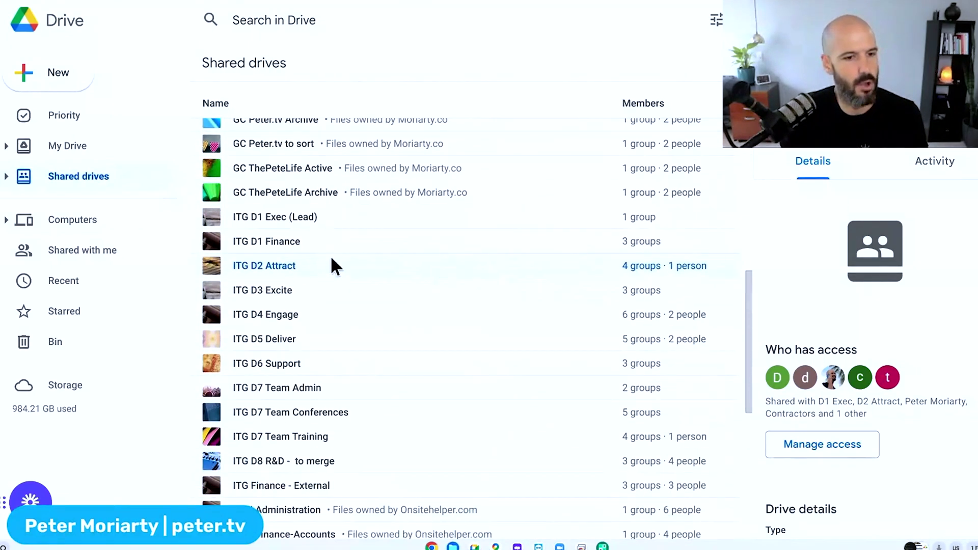
Step: Open the member list of the ITG D2 Attract shared drive
right_click(294, 265)
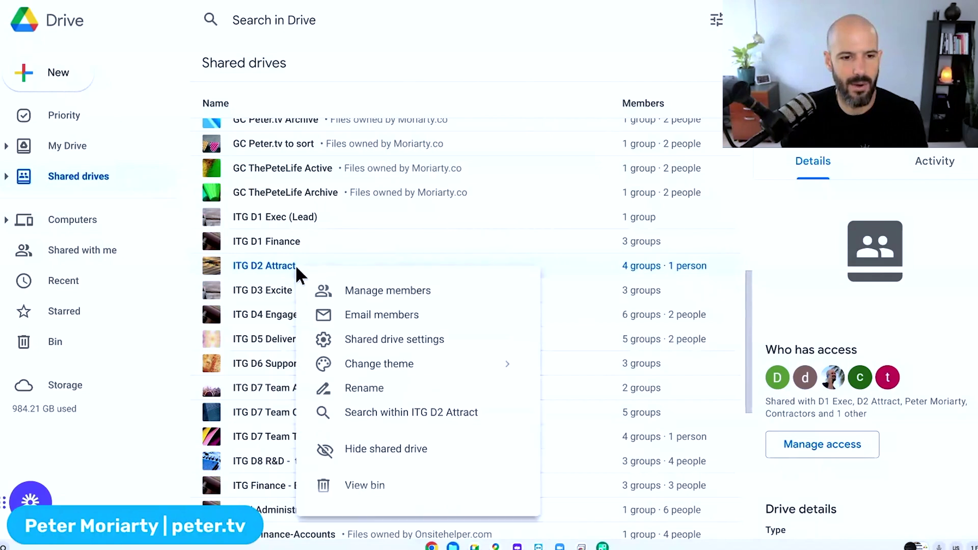
click(450, 293)
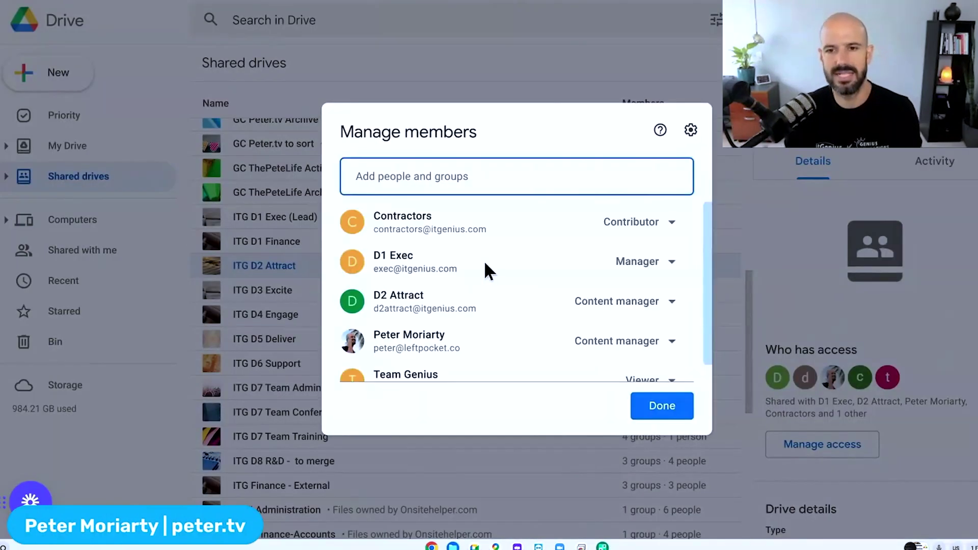
scroll(484, 261, down, 1)
mouse_move(484, 261)
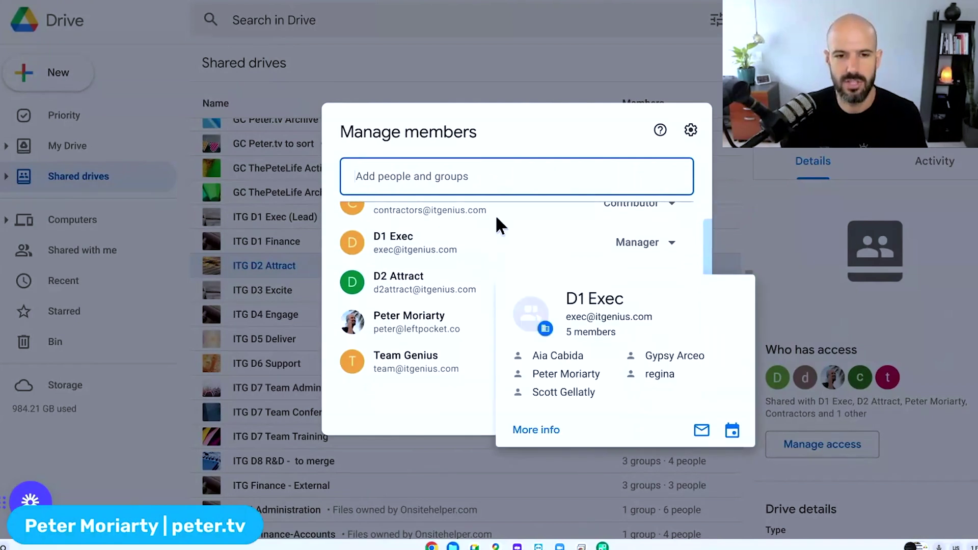
scroll(509, 240, up, 2)
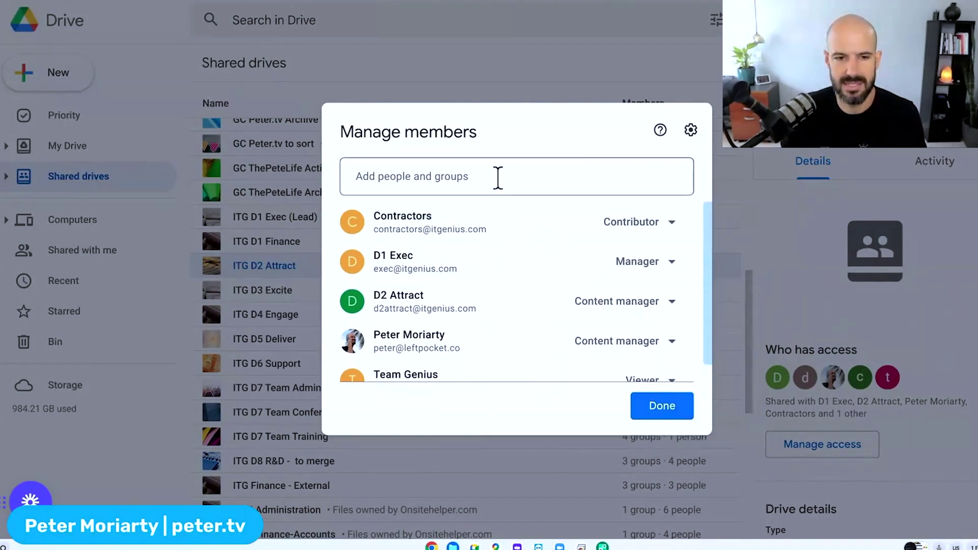
Step: Check the roles of Contractors and D2 Attract, keeping Contributor and Content manager
click(645, 224)
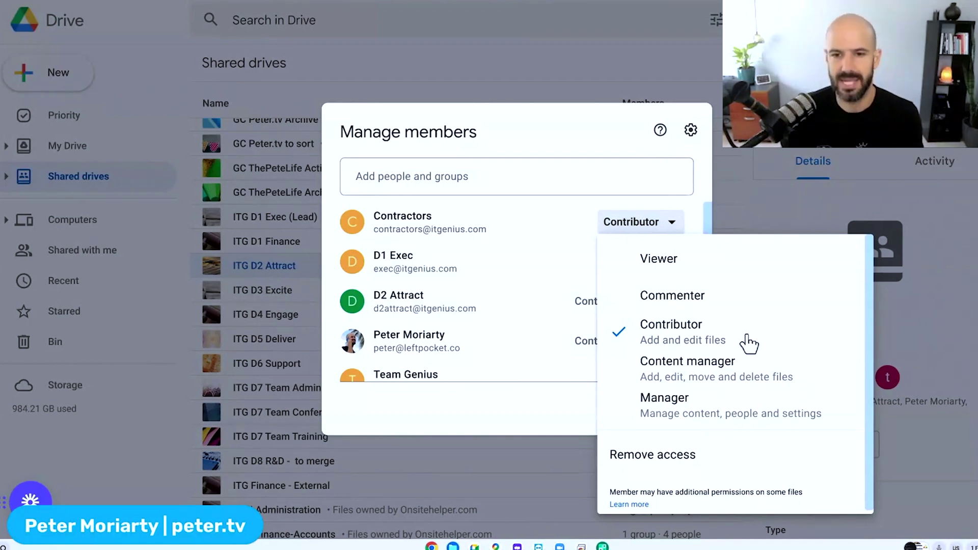
click(672, 224)
scroll(664, 293, down, 1)
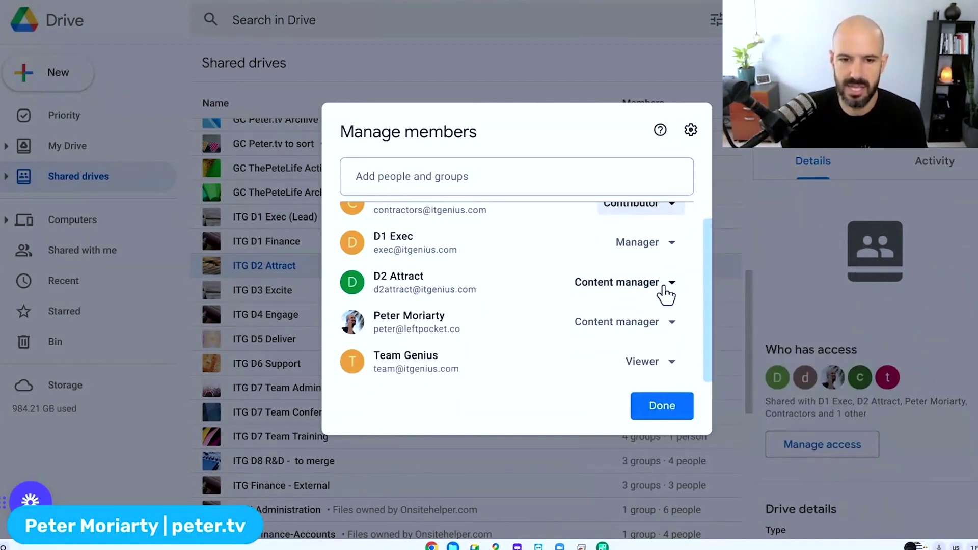
click(666, 287)
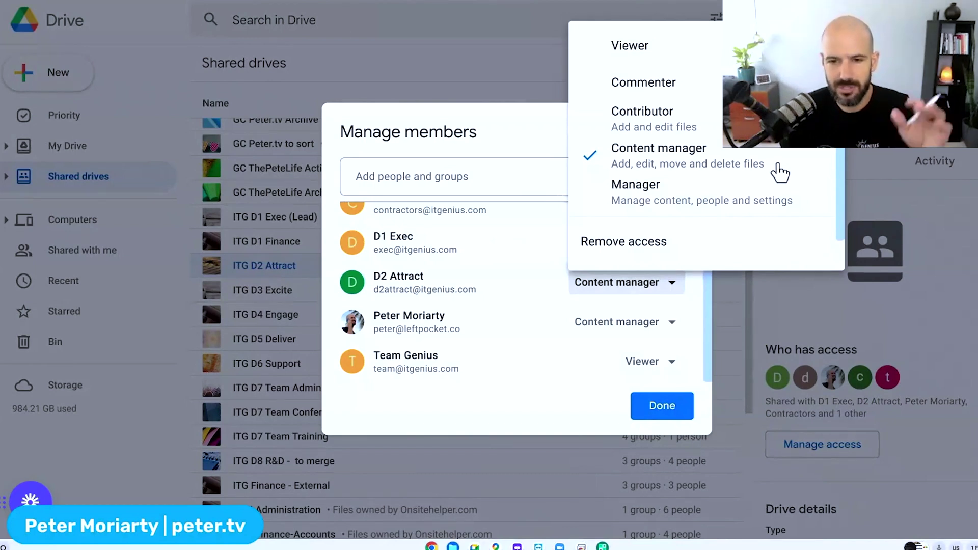
click(663, 288)
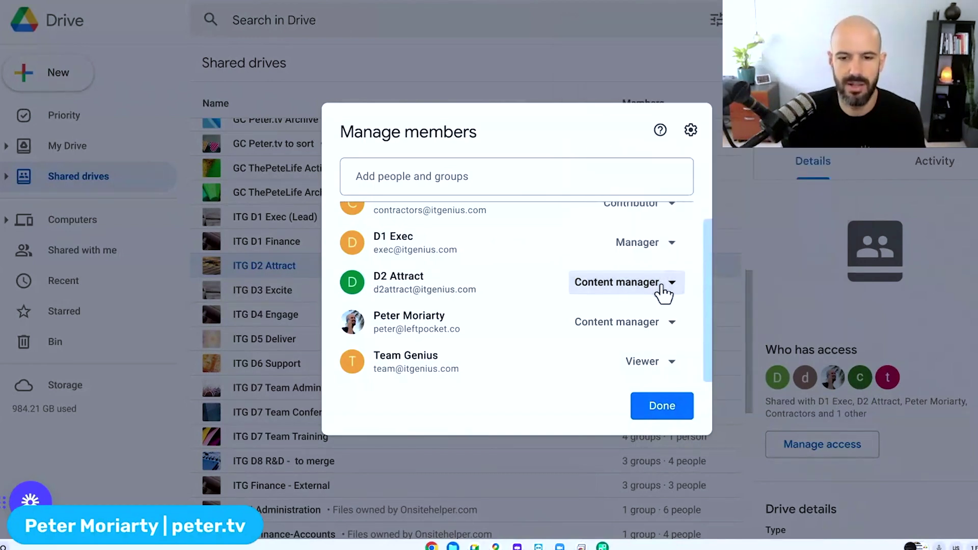
Step: Check D1 Exec's role, keep it as Manager, and close the member list
scroll(658, 304, up, 1)
scroll(659, 285, down, 1)
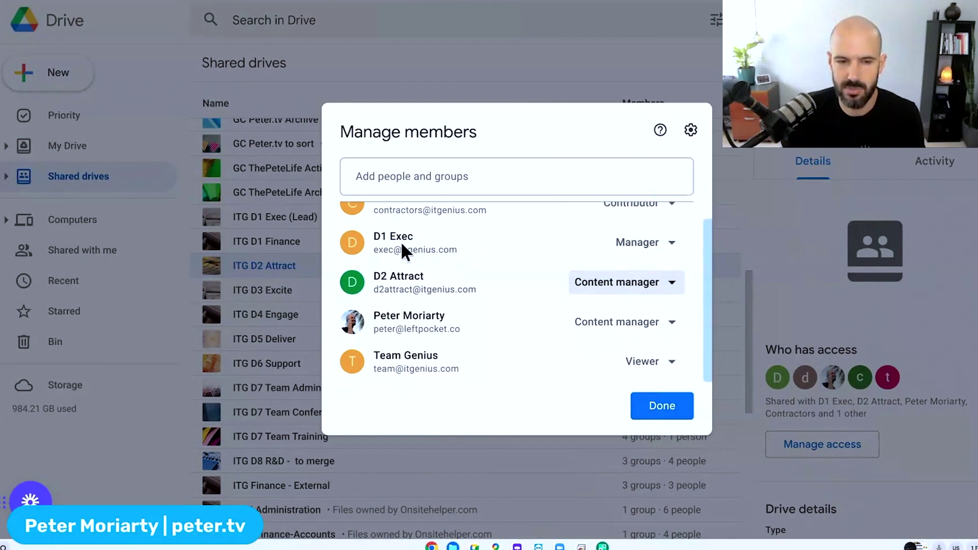
mouse_move(401, 244)
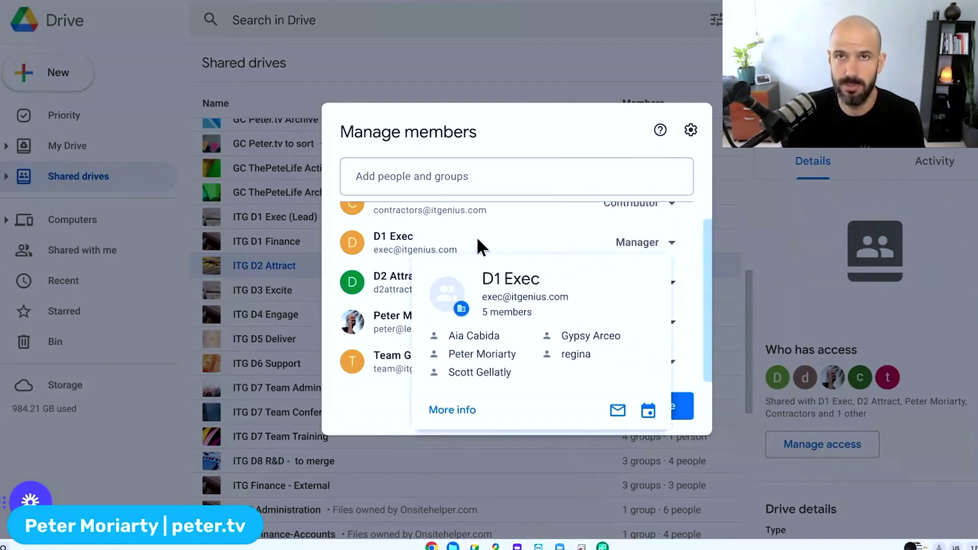
click(659, 244)
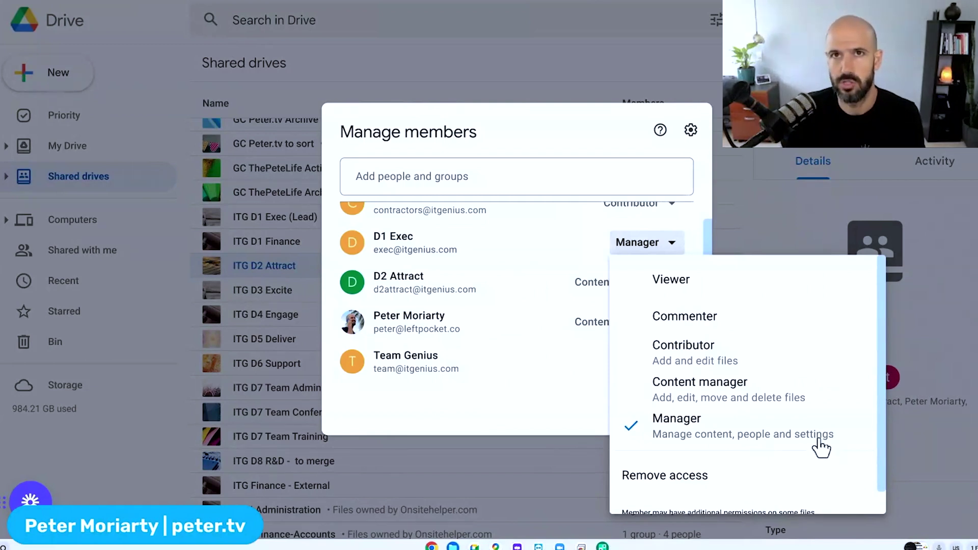
click(649, 248)
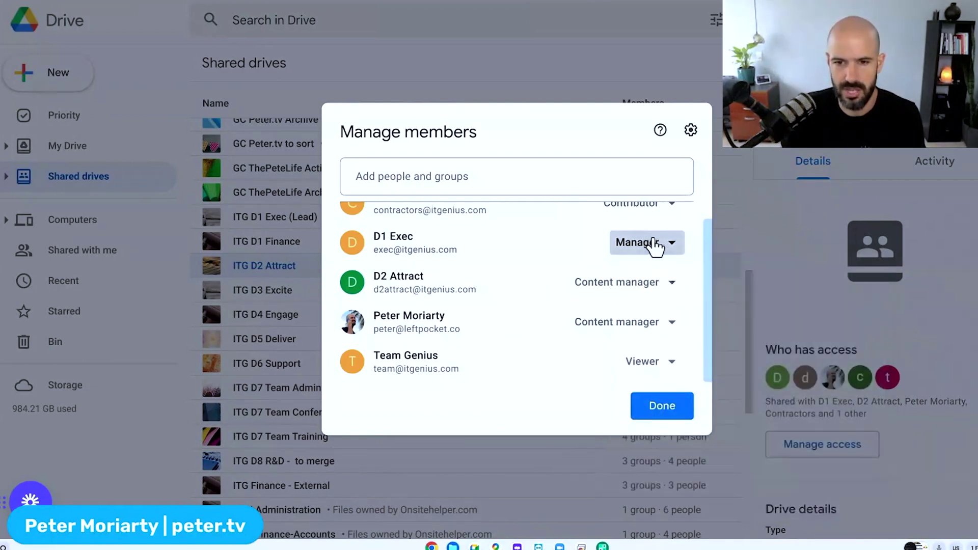
click(667, 410)
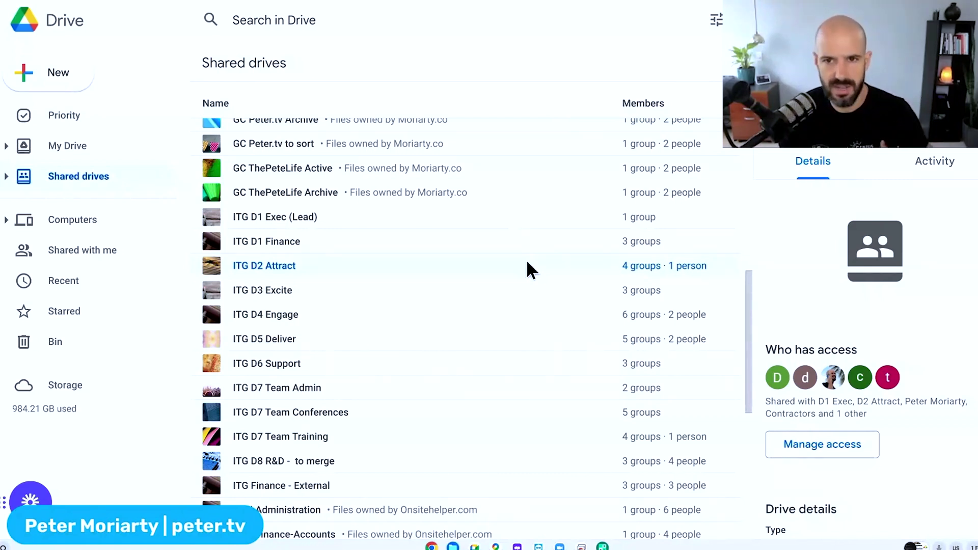
scroll(527, 267, down, 5)
scroll(527, 262, down, 1)
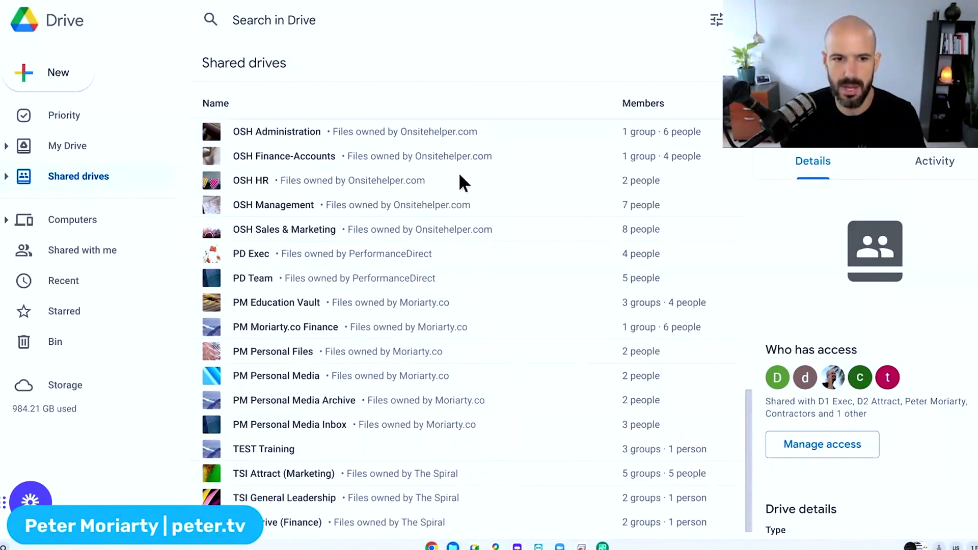
scroll(459, 253, down, 1)
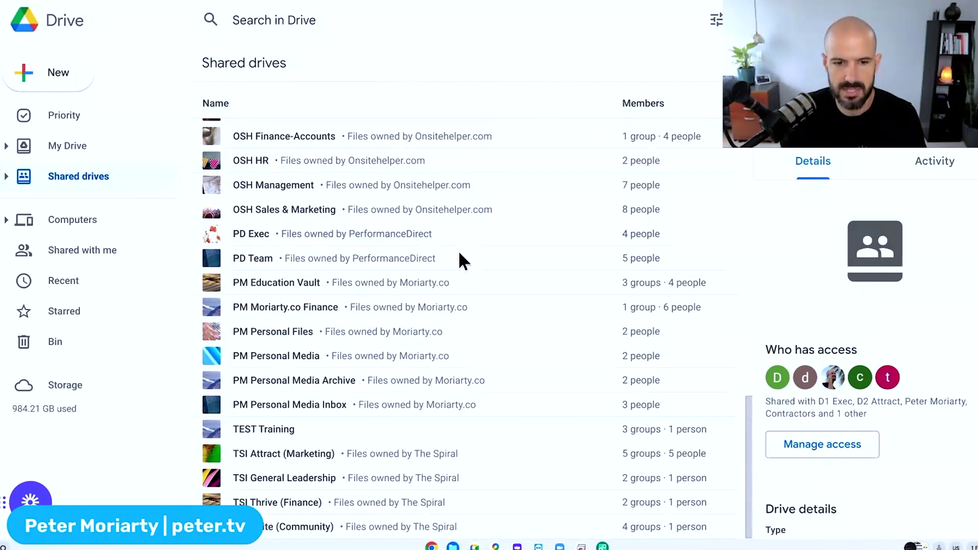
scroll(490, 337, up, 2)
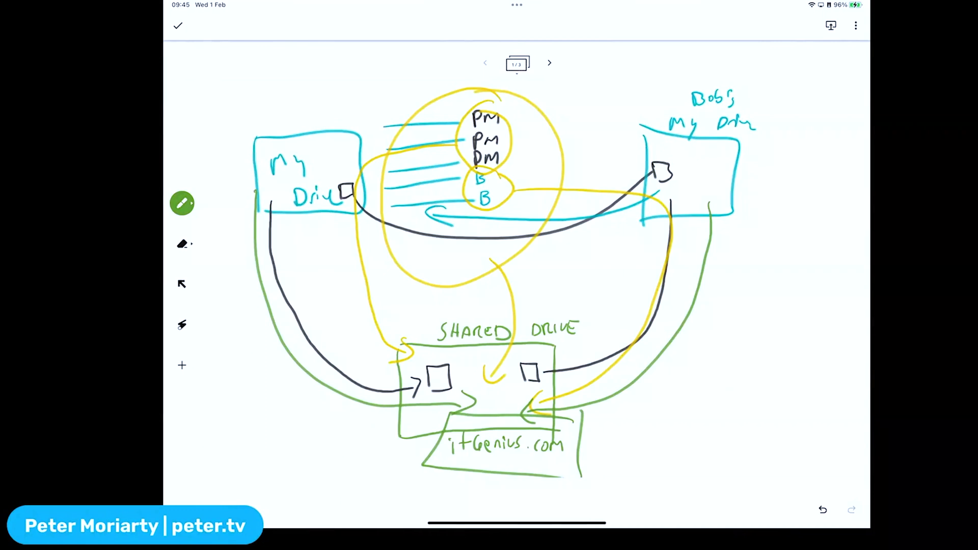
Step: Draw green curves from the My Drive boxes down to the Shared Drive box
mouse_move(707, 203)
mouse_down()
mouse_move(668, 303)
mouse_move(545, 403)
mouse_up()
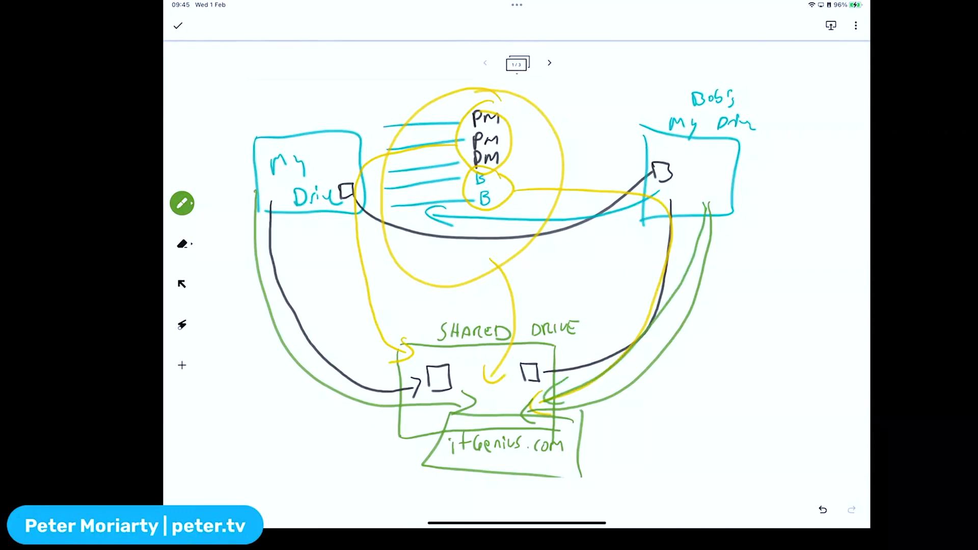
mouse_move(290, 184)
mouse_down()
mouse_move(293, 270)
mouse_move(408, 405)
mouse_up()
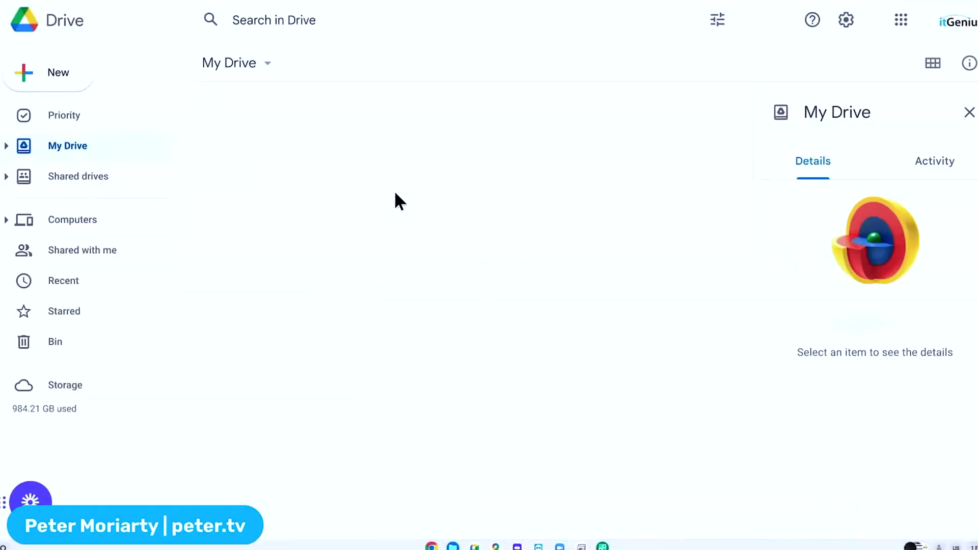
Step: Drag 00 itGenius Slide Deck TEMPLATE from My Drive onto the 00 - GC Compliance Documents shared drive
scroll(351, 316, down, 3)
scroll(345, 339, down, 2)
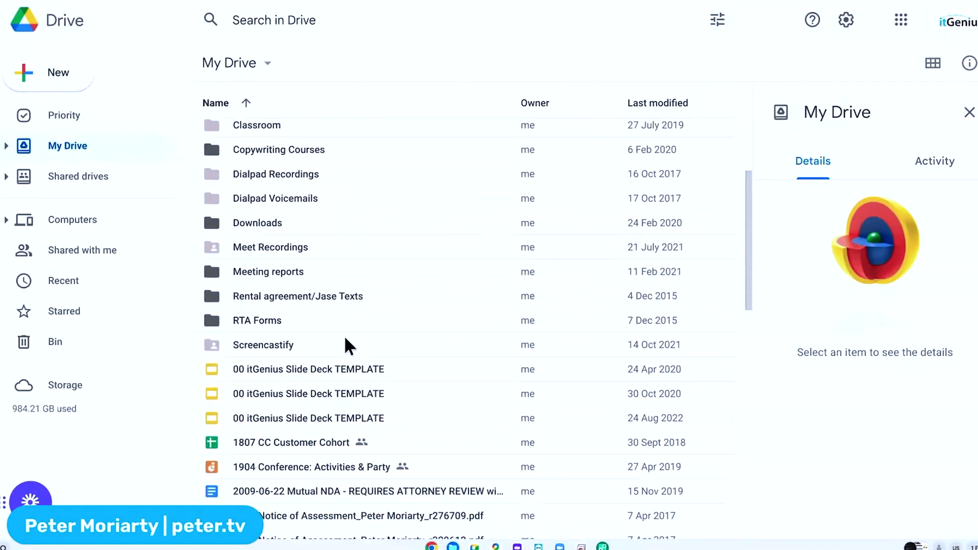
scroll(325, 357, up, 5)
scroll(313, 369, down, 5)
right_click(308, 371)
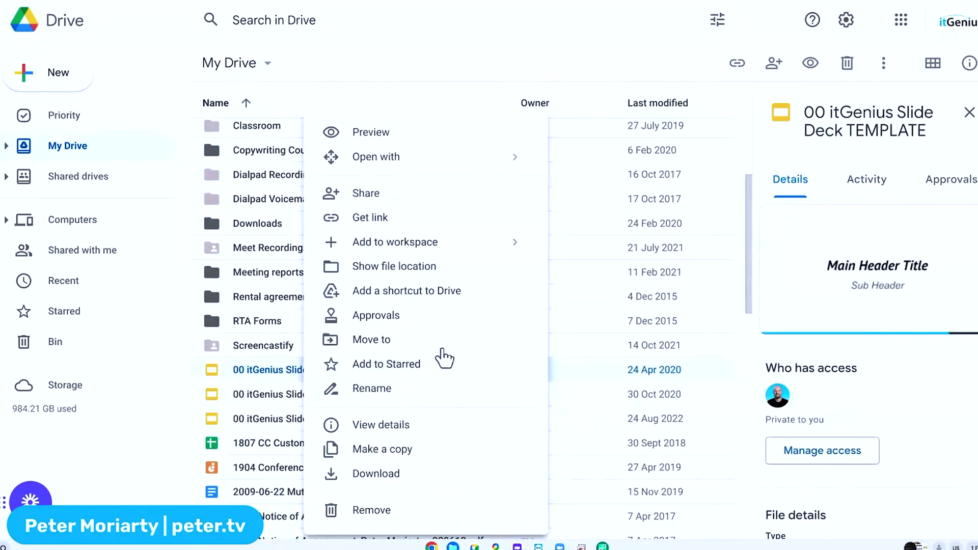
click(5, 177)
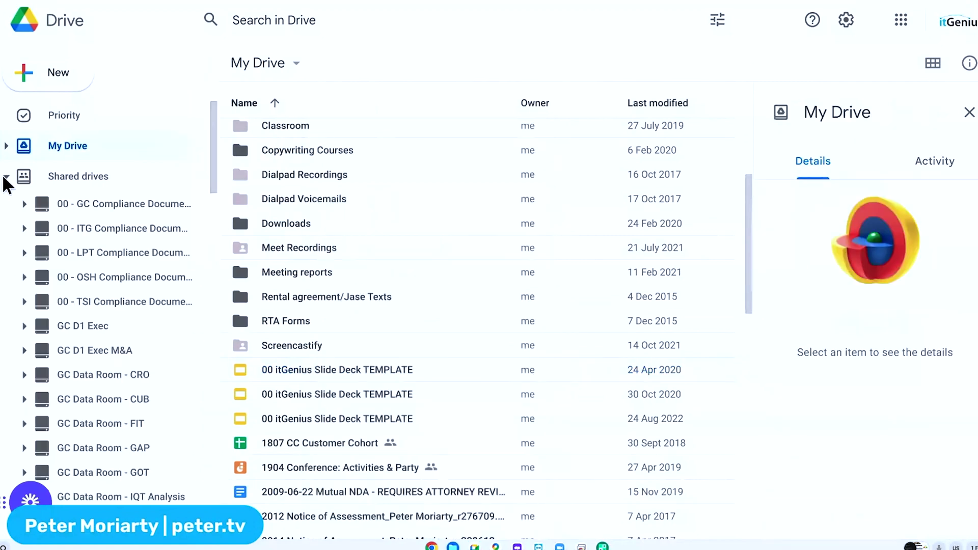
drag(155, 278, 131, 218)
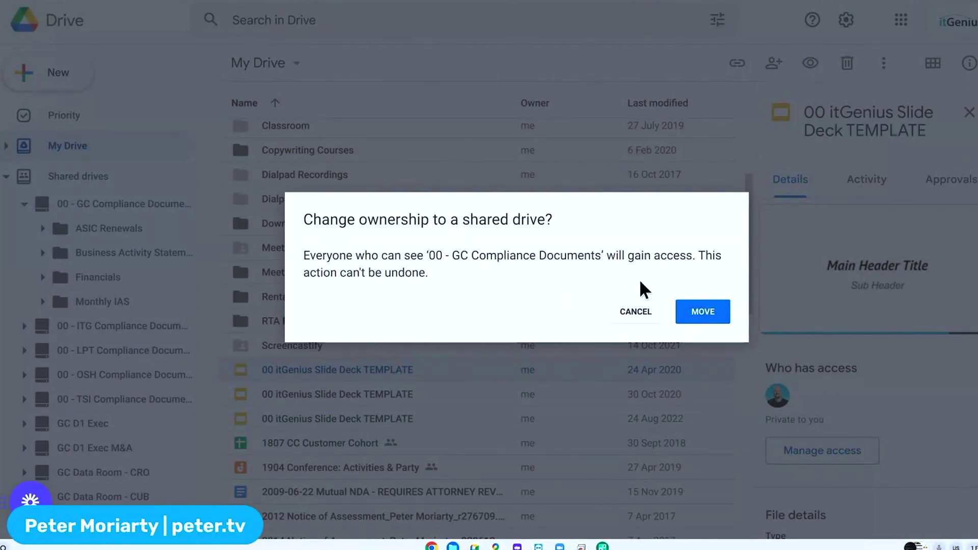
Step: Cancel the move and scroll back to the top of My Drive
click(647, 312)
scroll(554, 331, up, 1)
scroll(555, 331, up, 3)
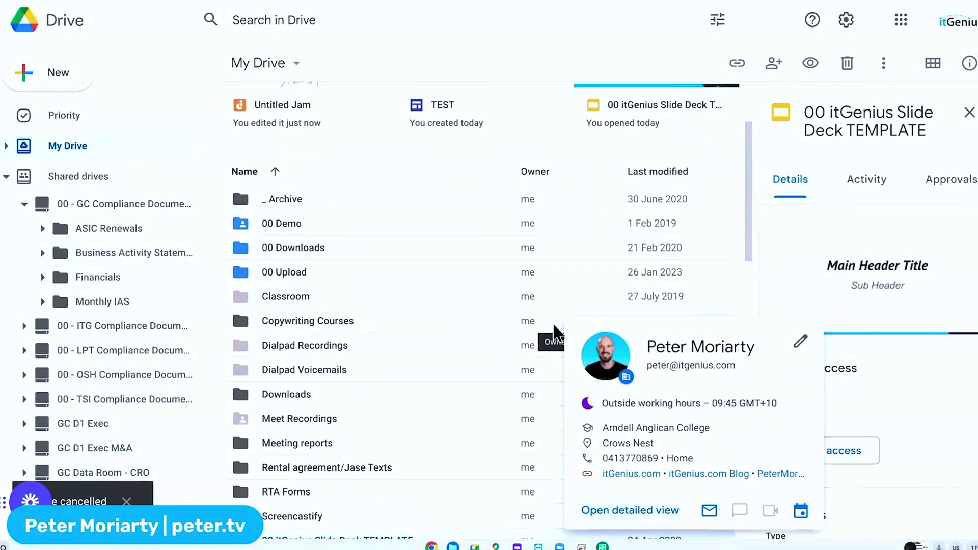